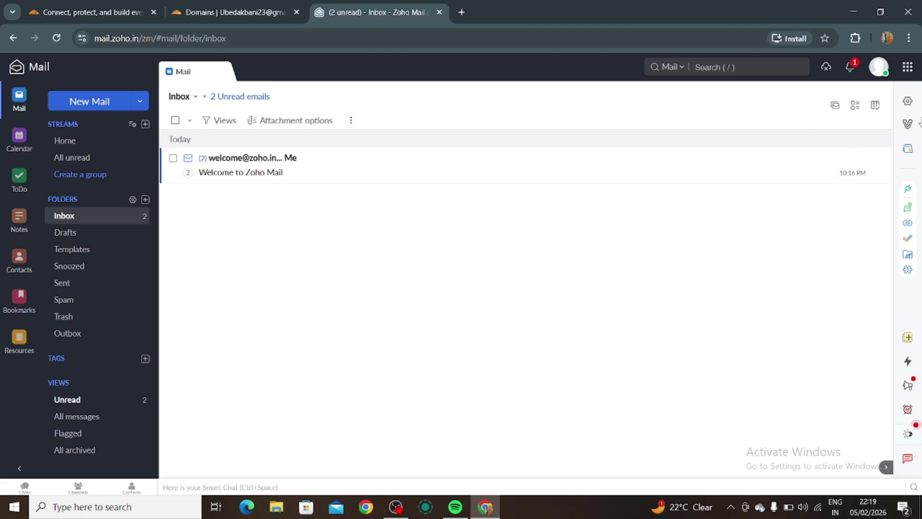
- Open the Mail accounts section of the mail settings
{"action": "left_click", "coordinate": [908, 104]}
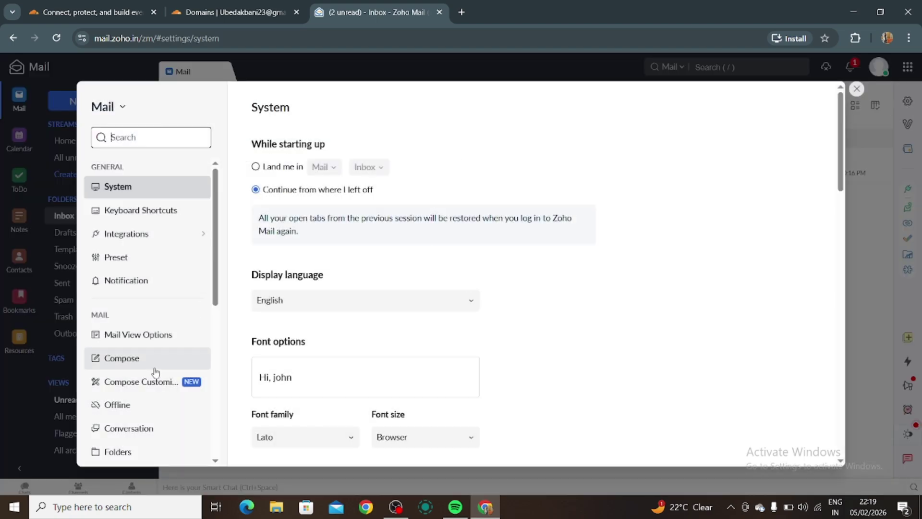
{"action": "scroll", "coordinate": [155, 372], "scroll_direction": "down", "scroll_amount": 7}
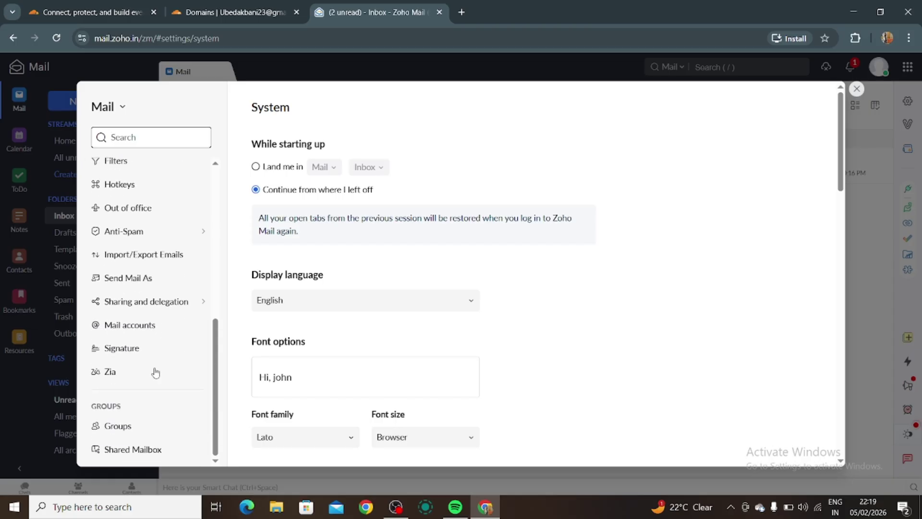
{"action": "scroll", "coordinate": [155, 373], "scroll_direction": "up", "scroll_amount": 2}
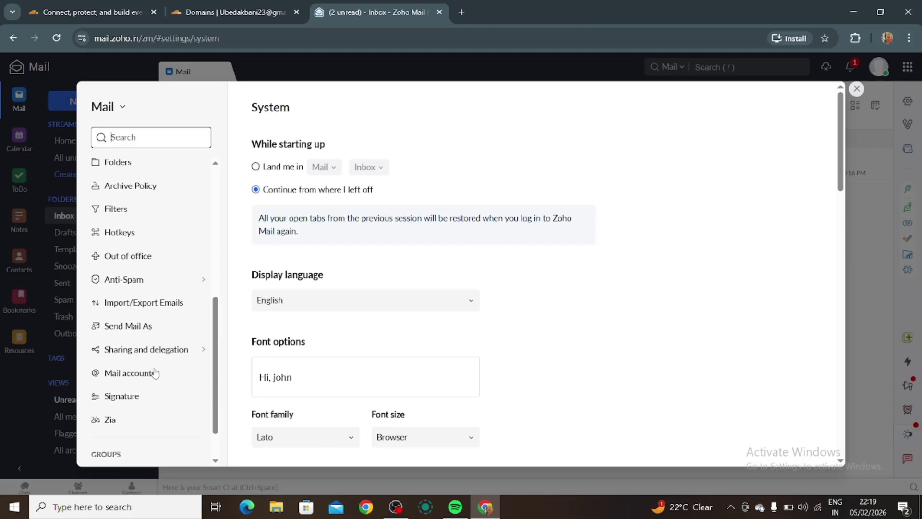
{"action": "left_click", "coordinate": [126, 377]}
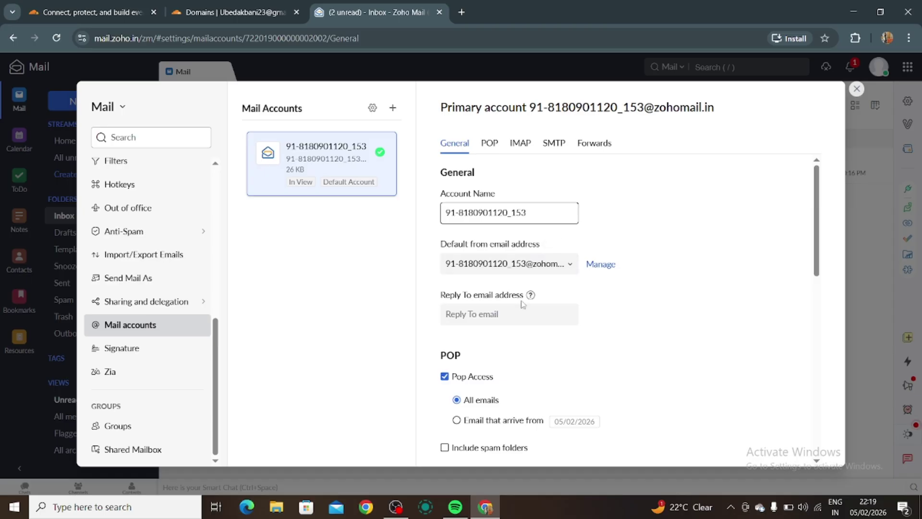
- Go to the primary account's SMTP settings and switch saving copies of sent emails off and back on
{"action": "scroll", "coordinate": [522, 304], "scroll_direction": "down", "scroll_amount": 3}
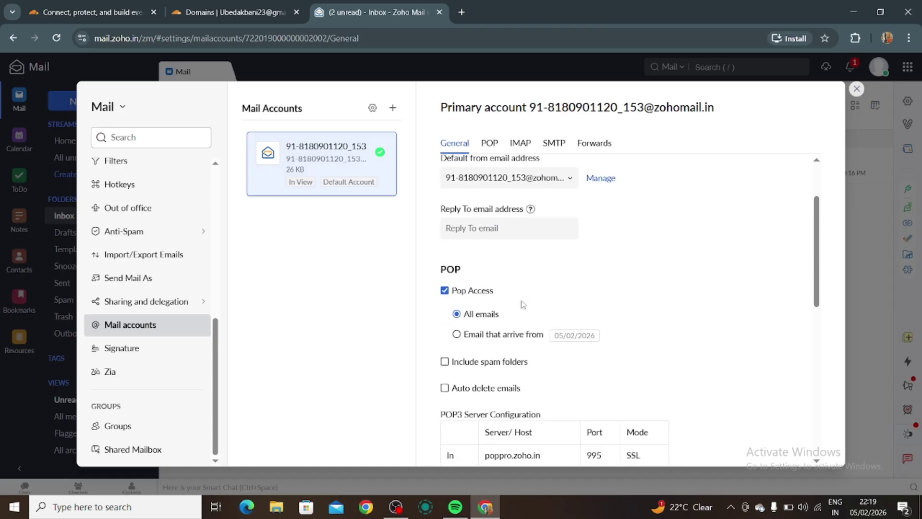
{"action": "left_click", "coordinate": [554, 144]}
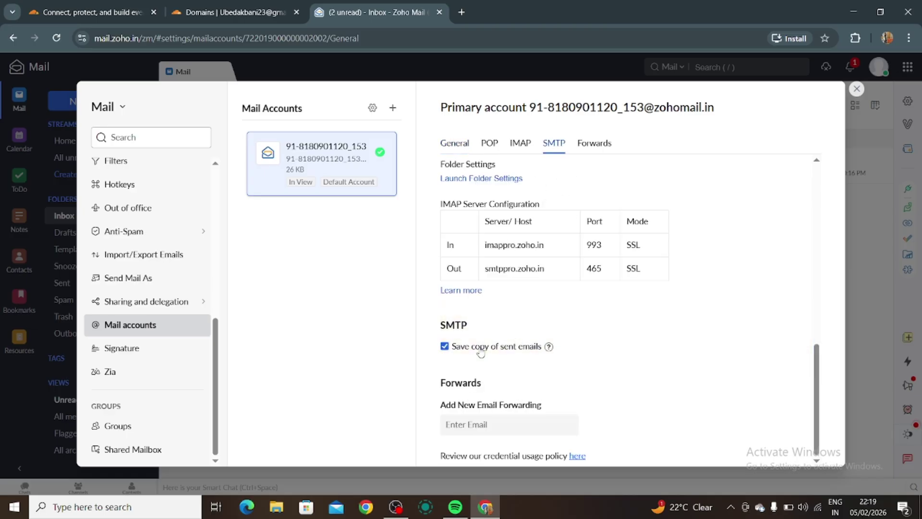
{"action": "scroll", "coordinate": [574, 351], "scroll_direction": "up", "scroll_amount": 3}
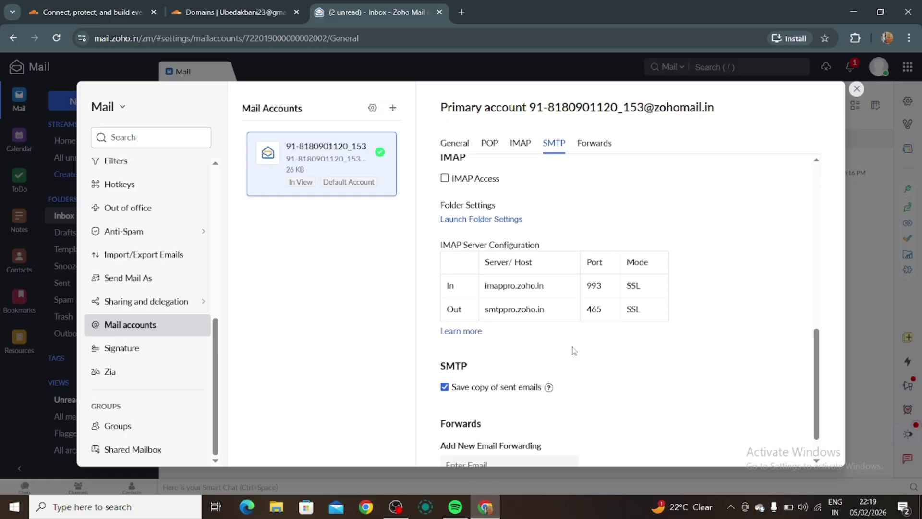
{"action": "scroll", "coordinate": [573, 351], "scroll_direction": "down", "scroll_amount": 3}
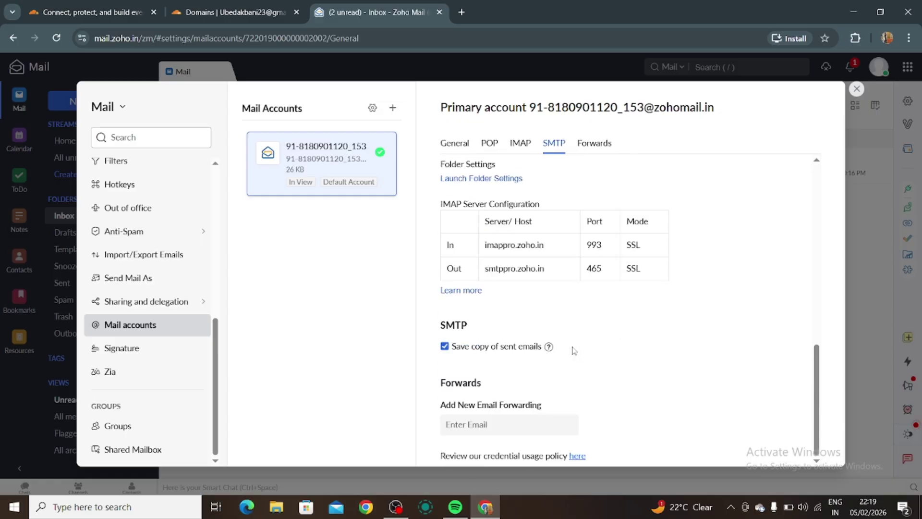
{"action": "left_click", "coordinate": [443, 348]}
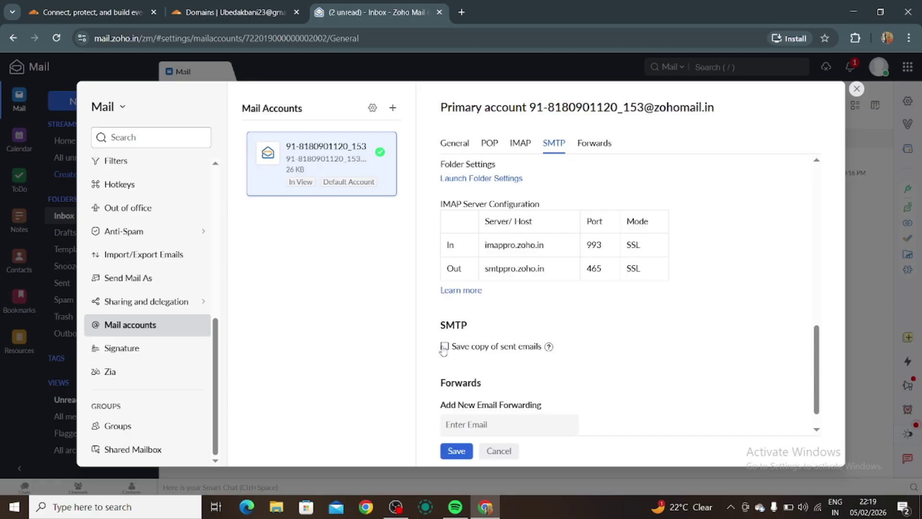
{"action": "left_click", "coordinate": [443, 347]}
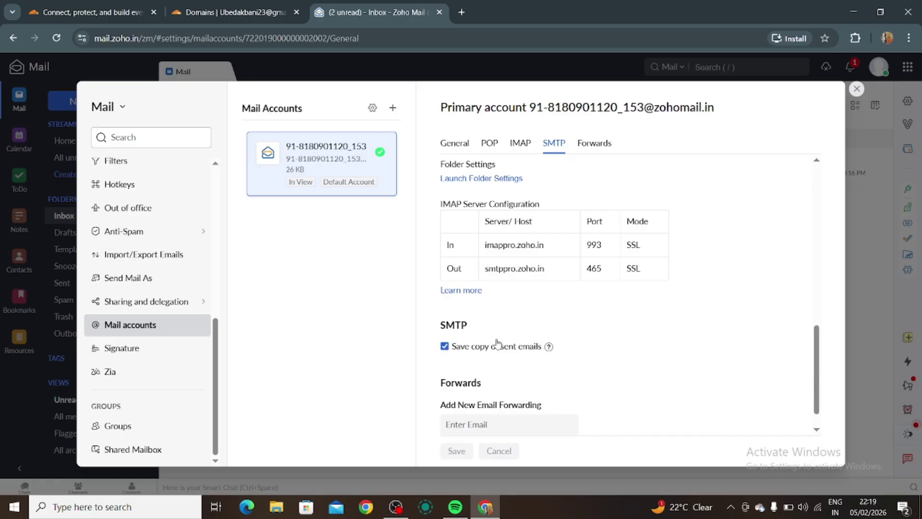
- Examine the server hosts, ports and security modes in the IMAP server configuration, along with the SMTP section below it
{"action": "scroll", "coordinate": [576, 312], "scroll_direction": "up", "scroll_amount": 2}
{"action": "scroll", "coordinate": [576, 312], "scroll_direction": "down", "scroll_amount": 2}
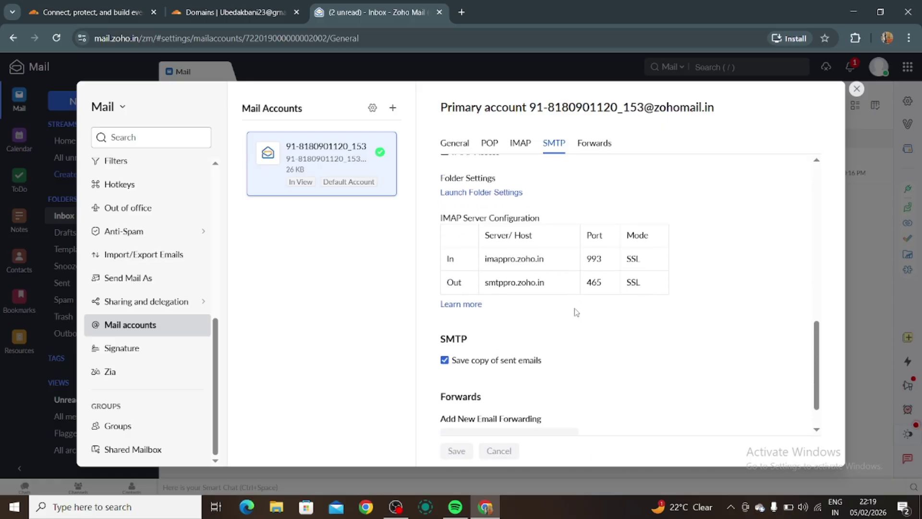
{"action": "scroll", "coordinate": [576, 312], "scroll_direction": "down", "scroll_amount": 1}
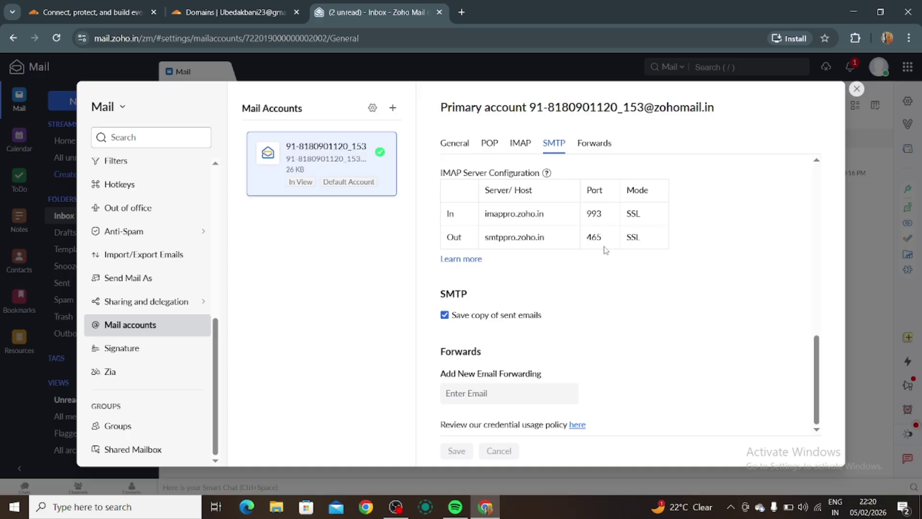
{"action": "scroll", "coordinate": [548, 266], "scroll_direction": "up", "scroll_amount": 1}
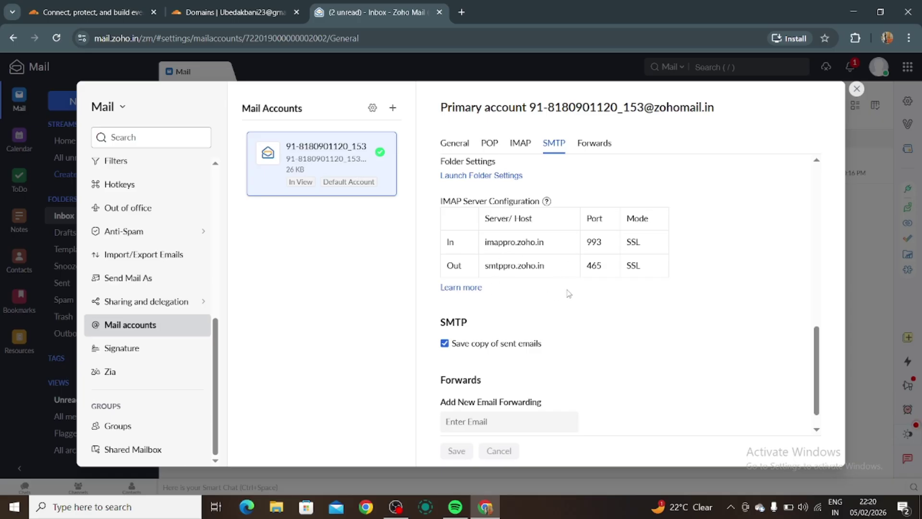
{"action": "scroll", "coordinate": [568, 293], "scroll_direction": "up", "scroll_amount": 1}
{"action": "scroll", "coordinate": [569, 293], "scroll_direction": "up", "scroll_amount": 1}
{"action": "scroll", "coordinate": [567, 293], "scroll_direction": "down", "scroll_amount": 3}
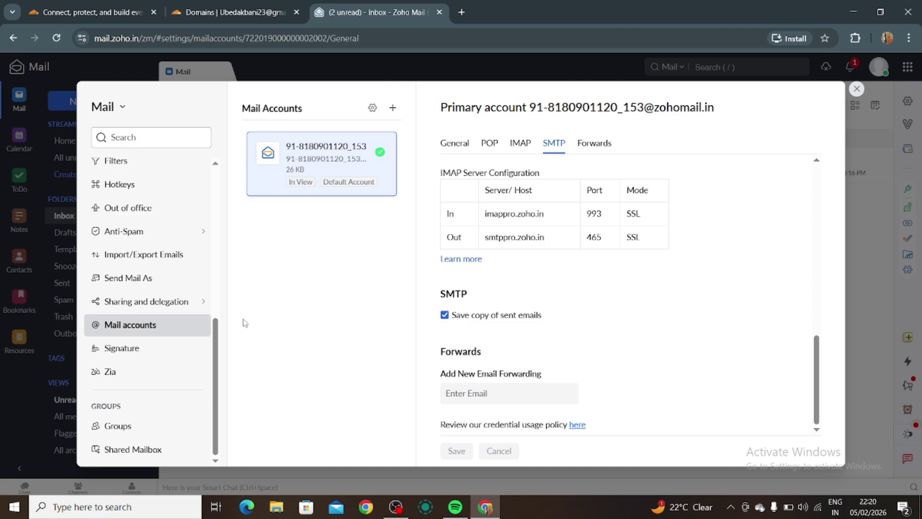
- Look through the full list of settings categories for other mail server options
{"action": "scroll", "coordinate": [184, 384], "scroll_direction": "up", "scroll_amount": 8}
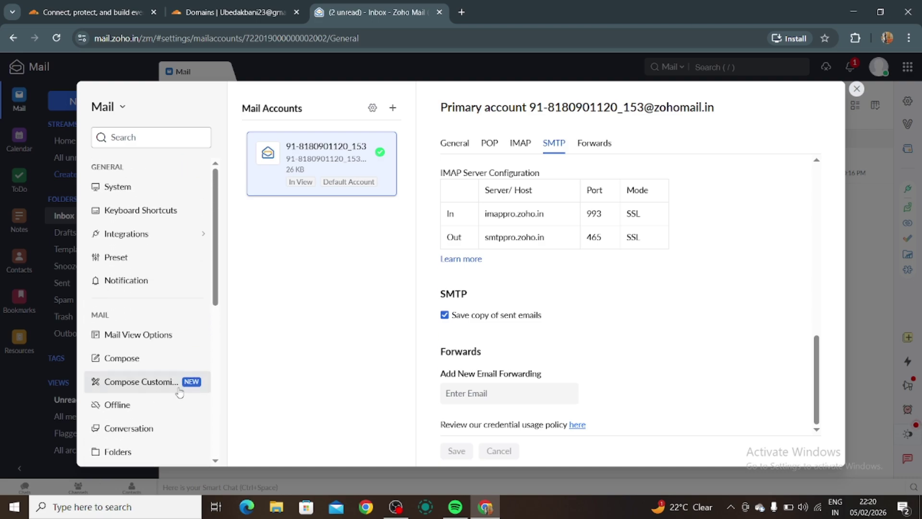
{"action": "scroll", "coordinate": [180, 390], "scroll_direction": "down", "scroll_amount": 3}
{"action": "scroll", "coordinate": [180, 397], "scroll_direction": "down", "scroll_amount": 10}
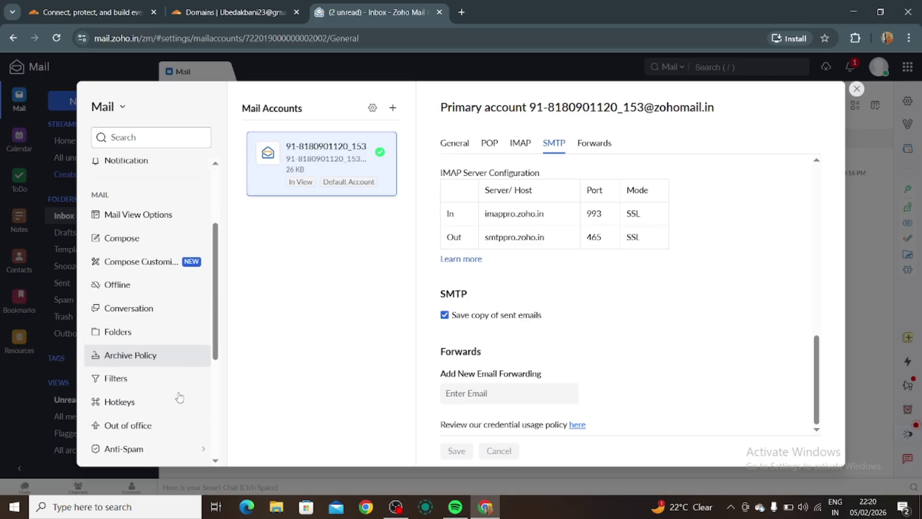
{"action": "scroll", "coordinate": [179, 397], "scroll_direction": "down", "scroll_amount": 2}
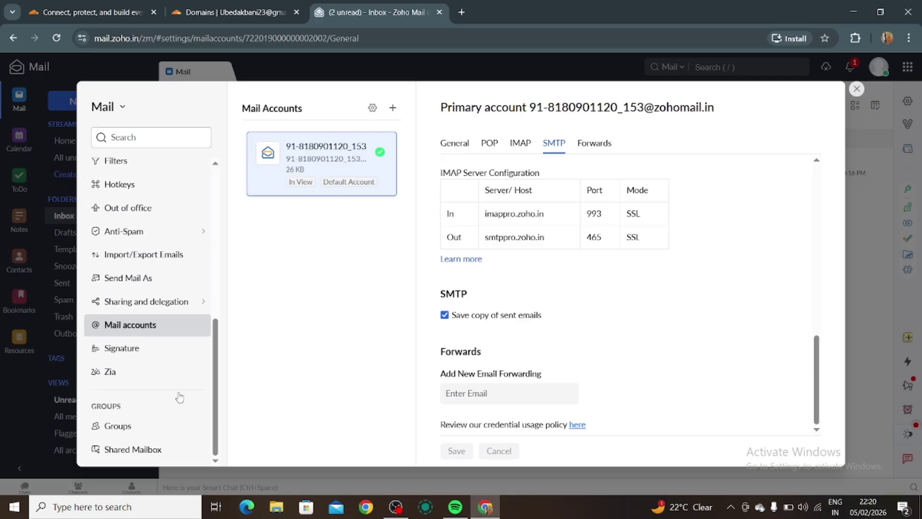
{"action": "scroll", "coordinate": [178, 397], "scroll_direction": "up", "scroll_amount": 13}
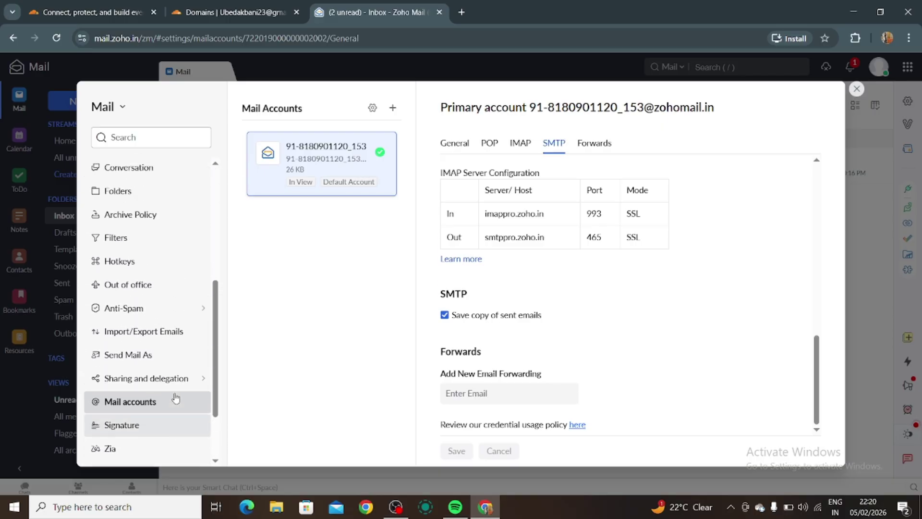
{"action": "scroll", "coordinate": [176, 397], "scroll_direction": "up", "scroll_amount": 1}
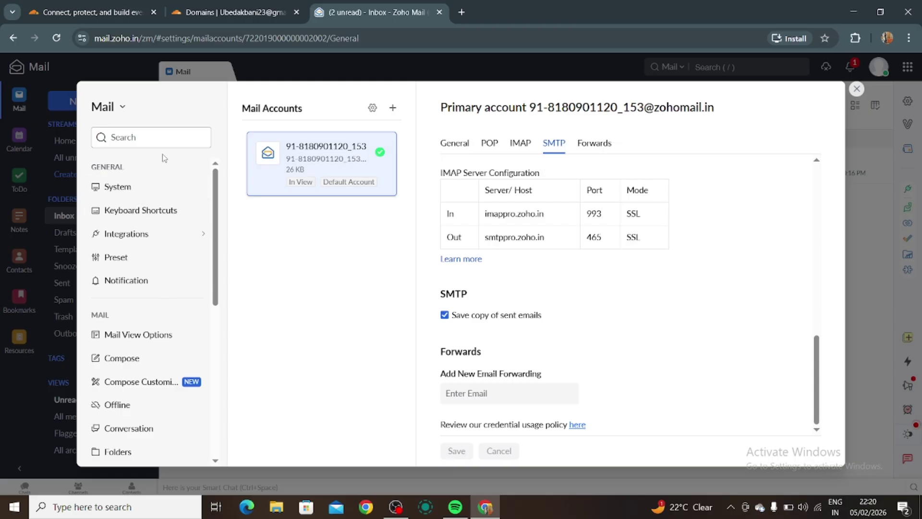
{"action": "scroll", "coordinate": [149, 318], "scroll_direction": "down", "scroll_amount": 3}
{"action": "scroll", "coordinate": [148, 316], "scroll_direction": "down", "scroll_amount": 6}
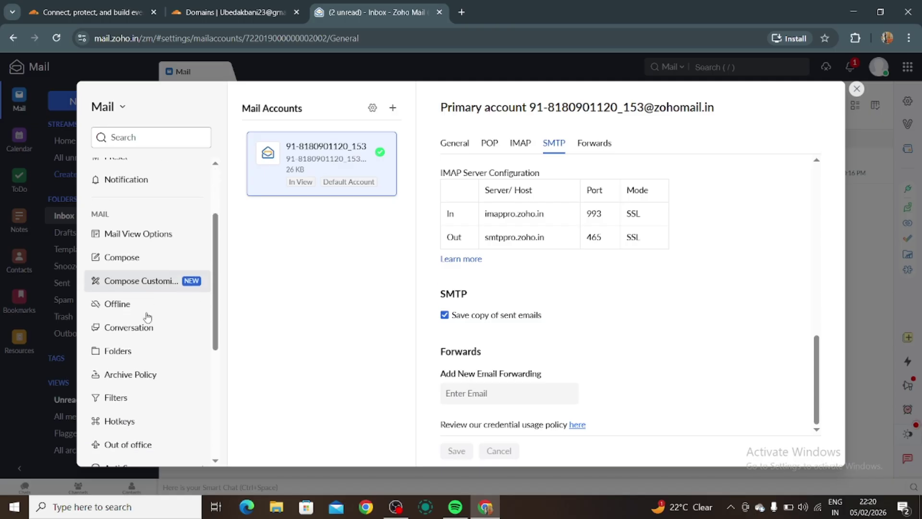
{"action": "scroll", "coordinate": [147, 316], "scroll_direction": "down", "scroll_amount": 4}
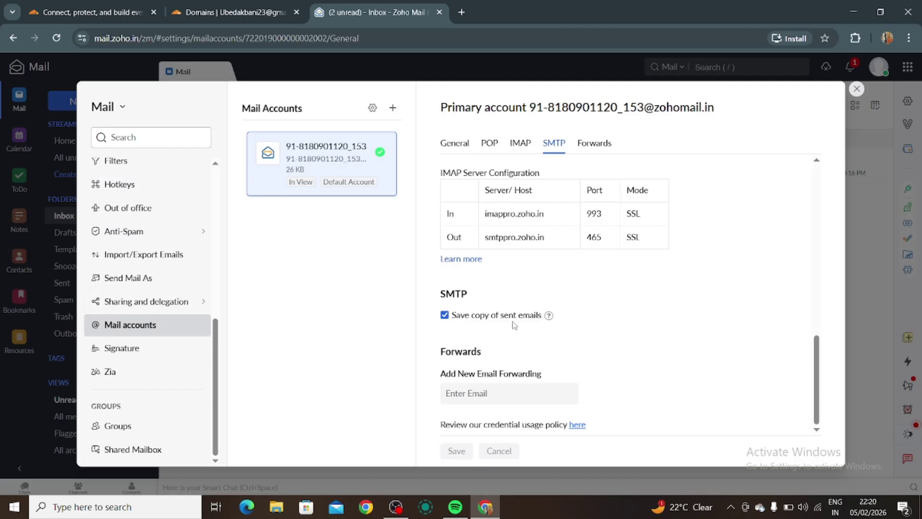
- Check the options of the mail accounts list, and close the settings
{"action": "left_click", "coordinate": [373, 108]}
{"action": "left_click", "coordinate": [341, 251]}
{"action": "left_click", "coordinate": [856, 88]}
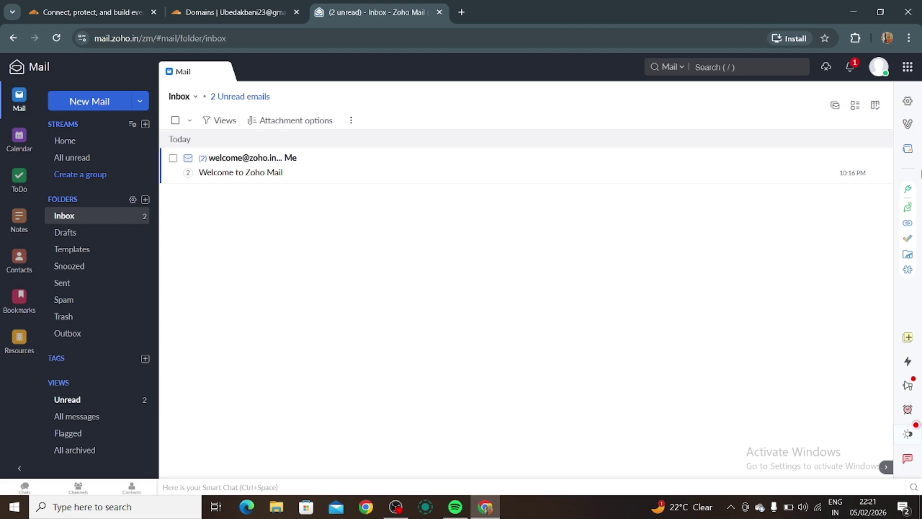
- Reopen the Mail accounts settings and review the primary account's POP, IMAP and SMTP sections
{"action": "left_click", "coordinate": [907, 102]}
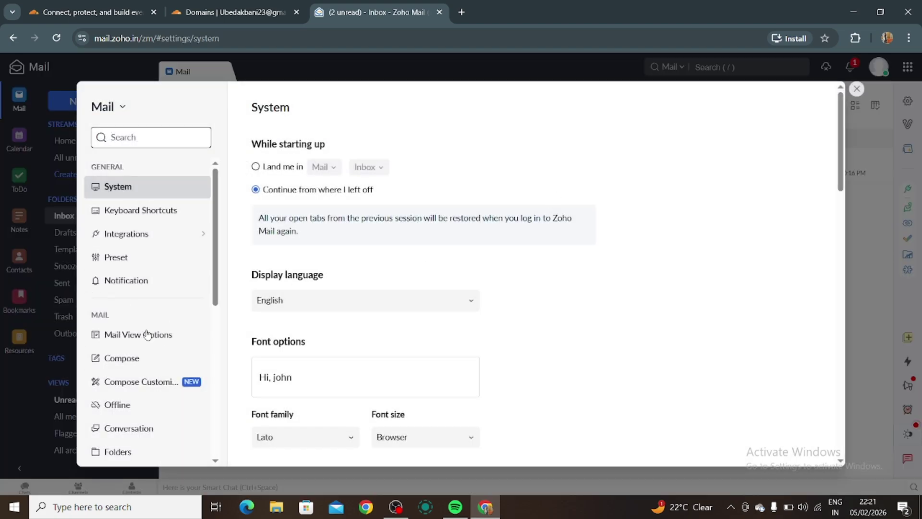
{"action": "scroll", "coordinate": [146, 339], "scroll_direction": "down", "scroll_amount": 2}
{"action": "scroll", "coordinate": [147, 342], "scroll_direction": "down", "scroll_amount": 3}
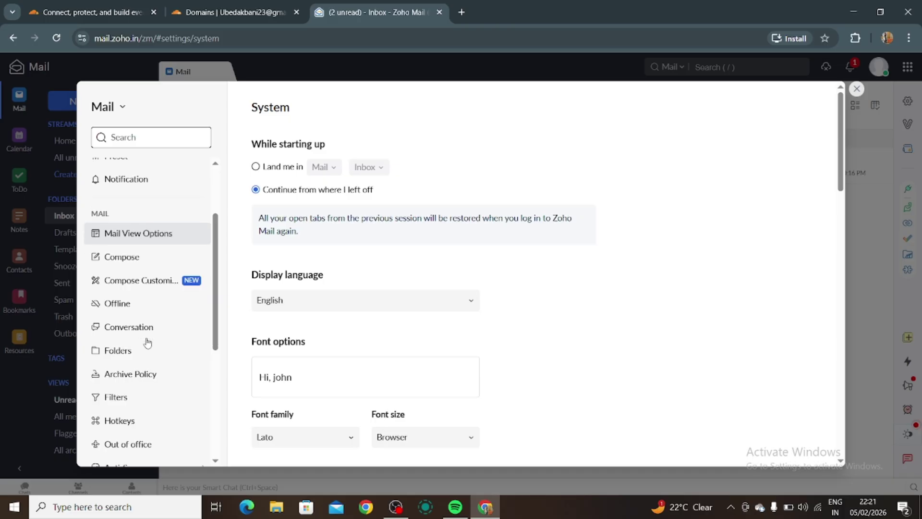
{"action": "scroll", "coordinate": [148, 342], "scroll_direction": "up", "scroll_amount": 4}
{"action": "scroll", "coordinate": [147, 342], "scroll_direction": "down", "scroll_amount": 5}
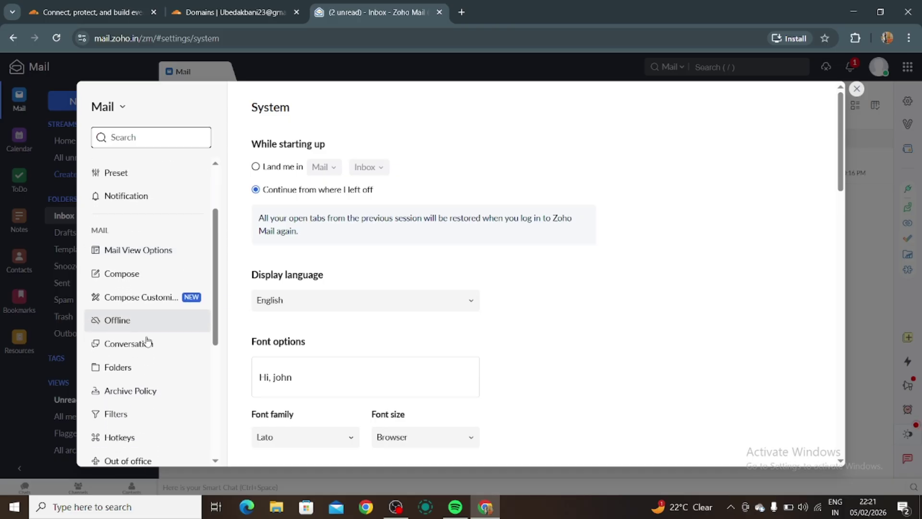
{"action": "scroll", "coordinate": [147, 341], "scroll_direction": "down", "scroll_amount": 2}
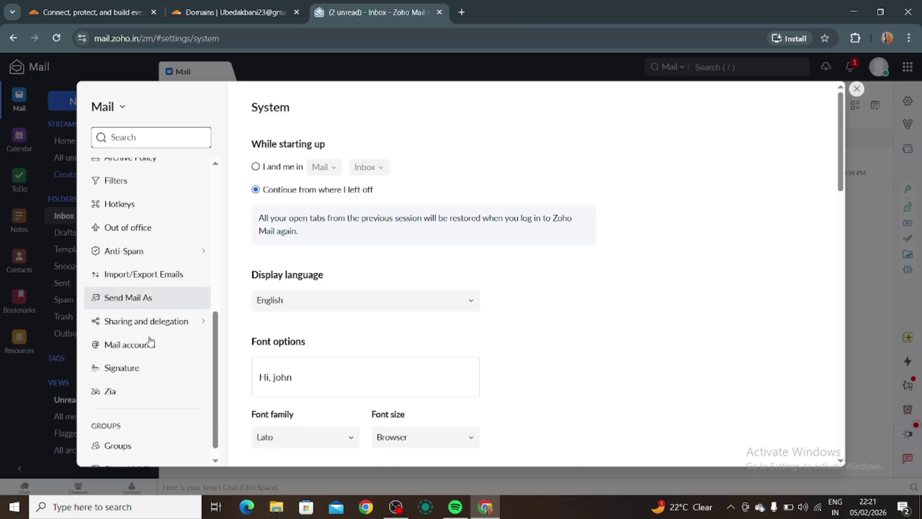
{"action": "left_click", "coordinate": [144, 325]}
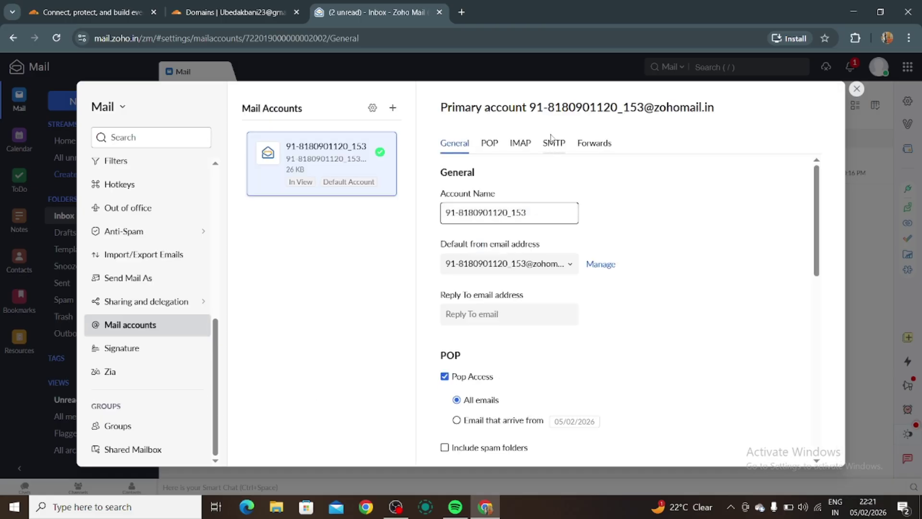
{"action": "scroll", "coordinate": [597, 170], "scroll_direction": "down", "scroll_amount": 5}
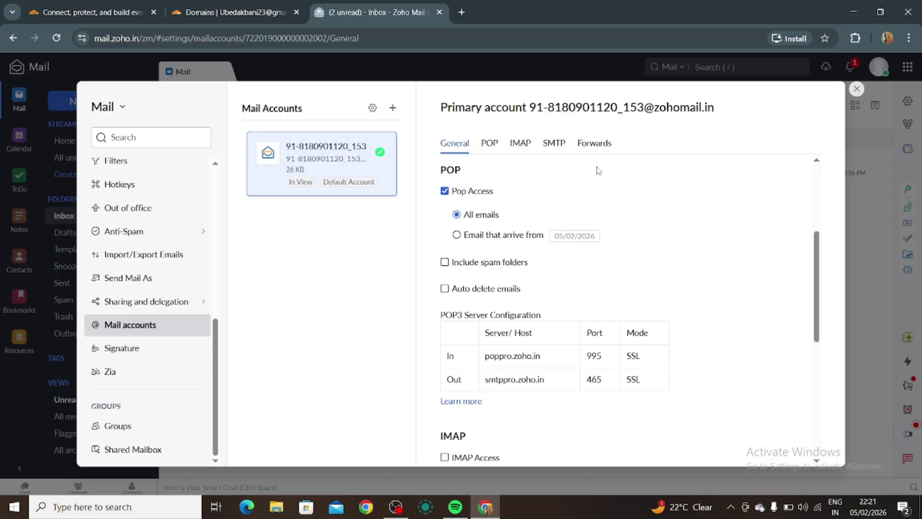
{"action": "scroll", "coordinate": [571, 259], "scroll_direction": "down", "scroll_amount": 5}
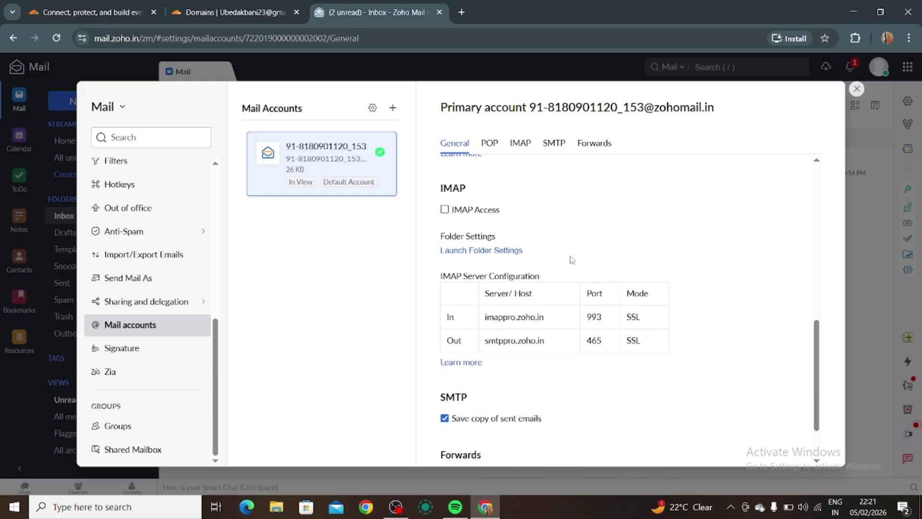